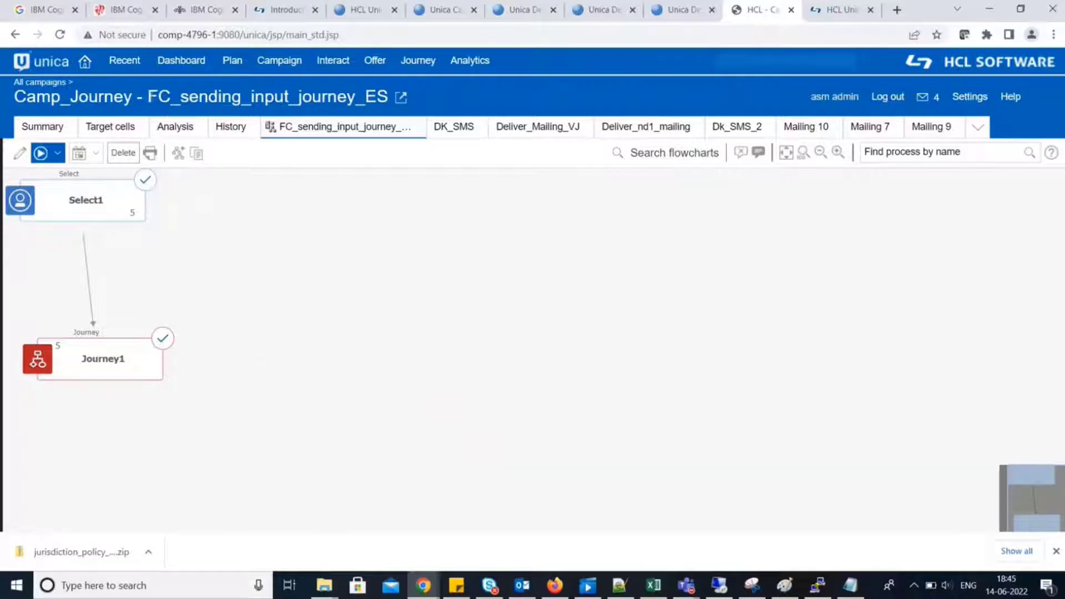
Step: Highlight the flowchart name FC_sending_input_journey_ES in the page title
drag(148, 97, 368, 100)
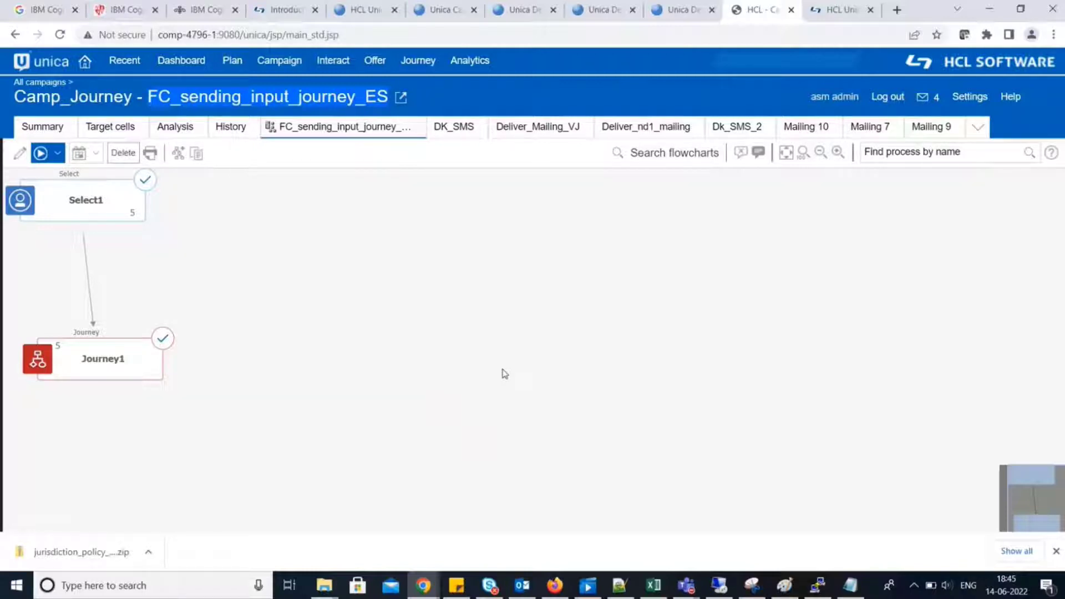
Step: In PuTTY, enter ./unica_acsesutil at the Campaign bin prompt
key(alt+Tab)
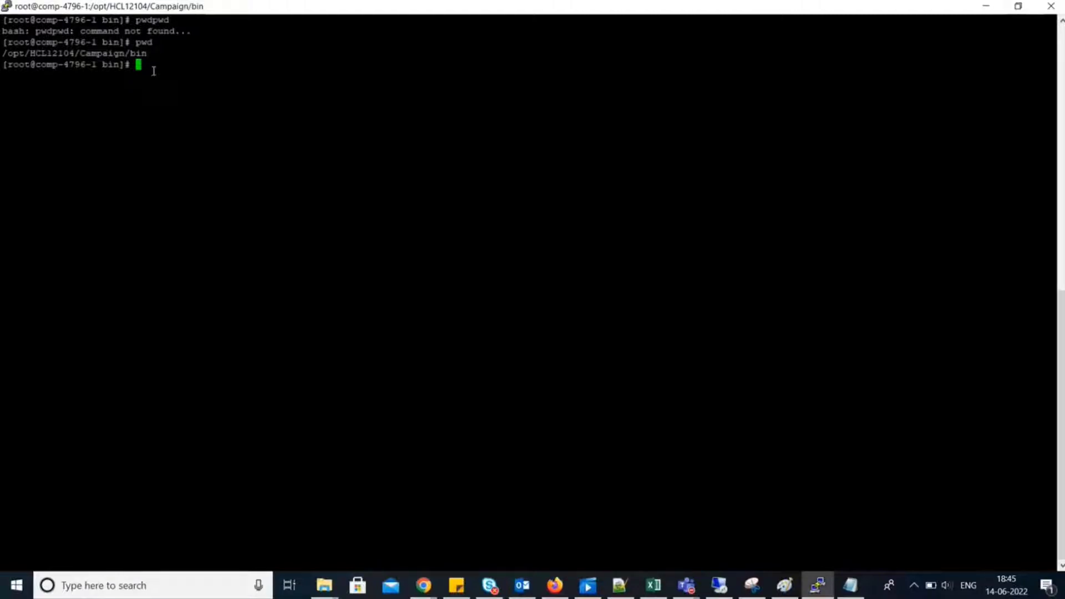
text(./unica_acsesutil)
Step: Bring up the drafted unica_acsesutil command in Notepad and review its -s session file option
click(849, 591)
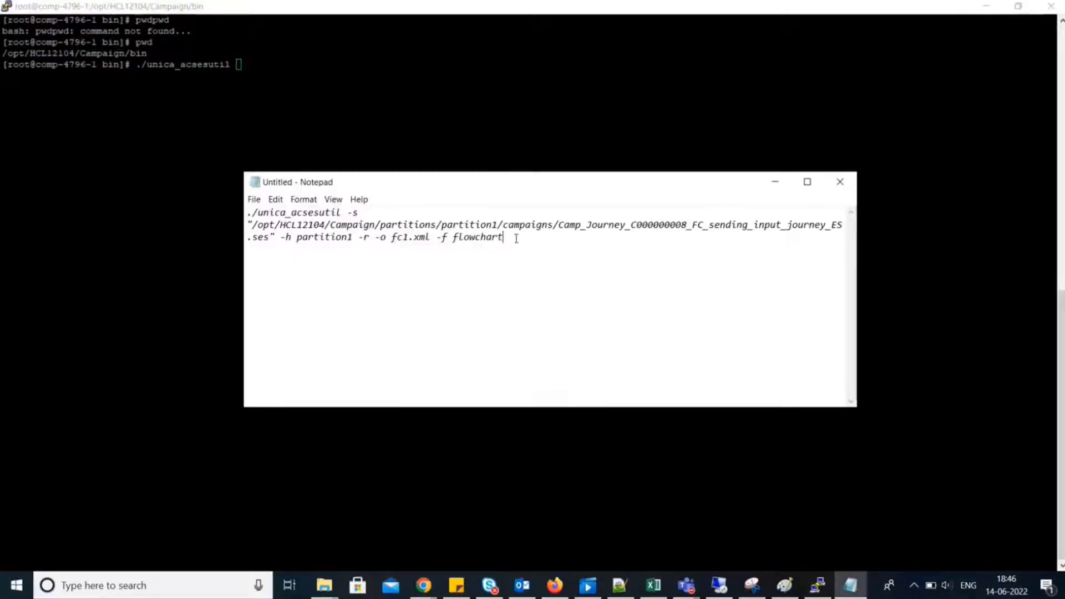
drag(516, 237, 320, 238)
click(489, 273)
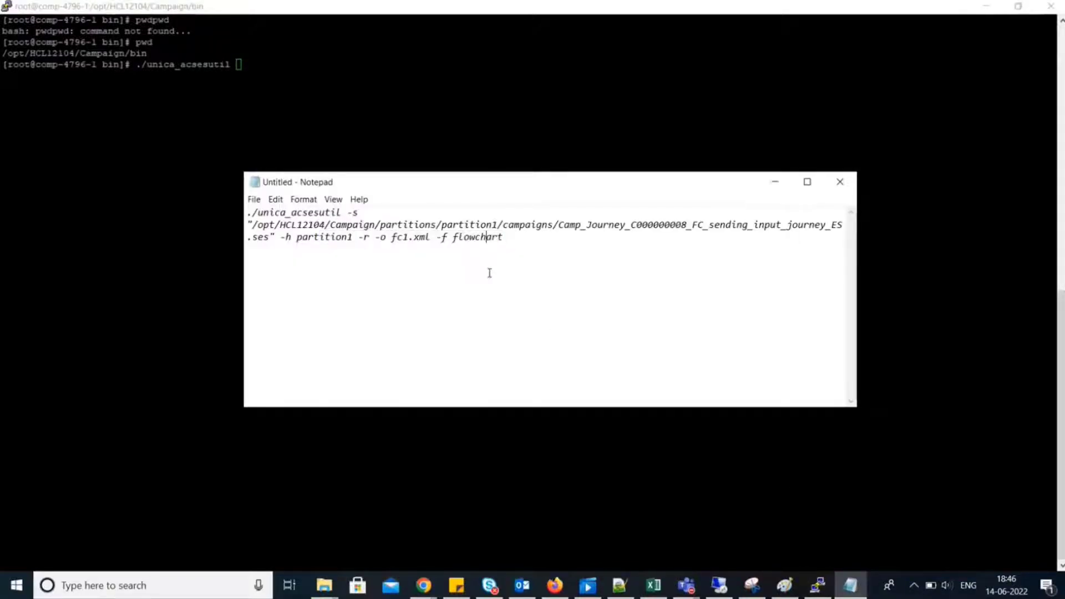
double_click(353, 218)
drag(264, 224, 371, 239)
click(375, 240)
Step: Review the -o fc1.xml option, then select the arguments from -s through -f flowchart to copy
drag(376, 239, 507, 241)
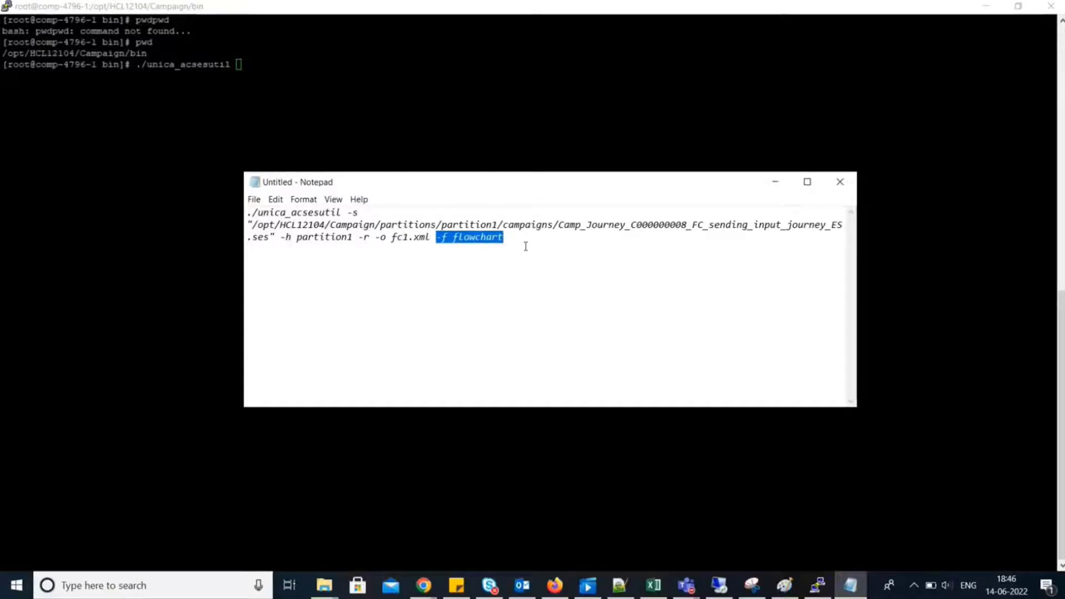
click(526, 246)
drag(503, 239, 350, 213)
key(ctrl+c)
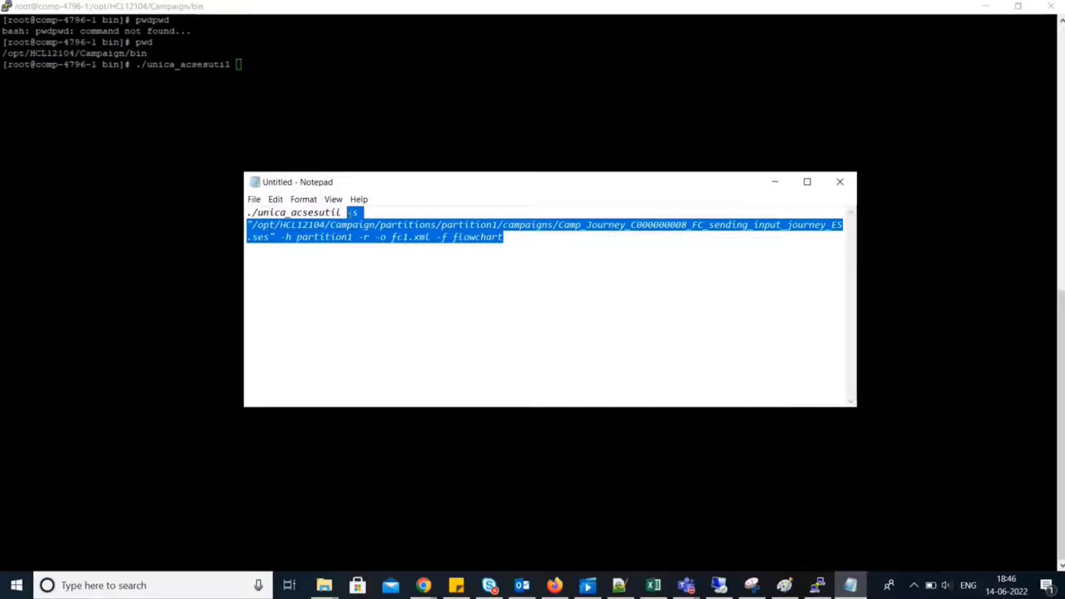
click(775, 181)
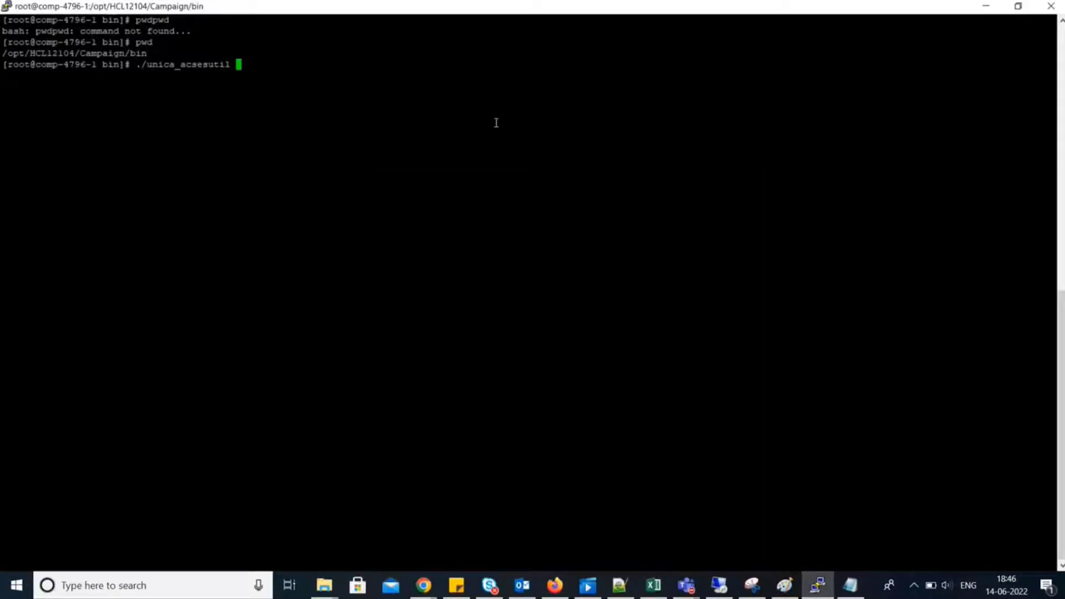
Step: Paste the arguments after the command, run it, and load the environment with setenv.sh
right_click(496, 123)
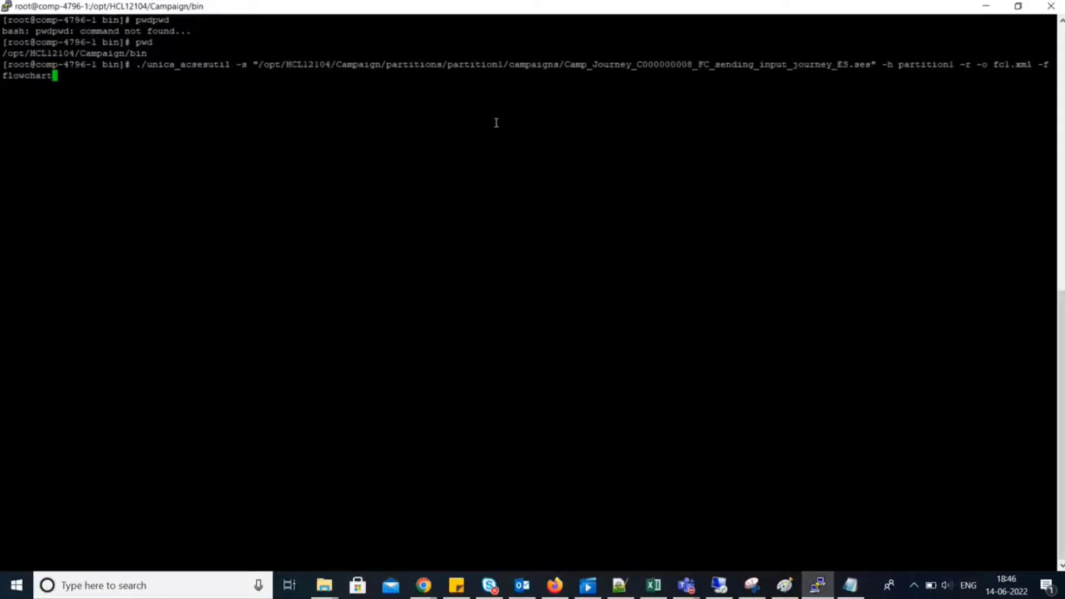
key(Return)
text(.../setenv.sh)
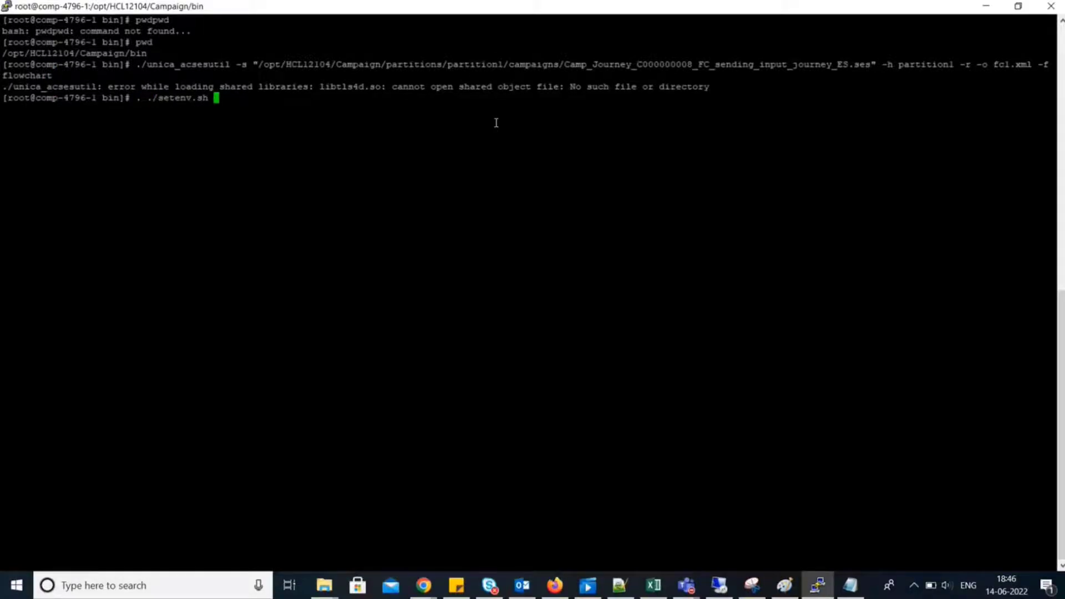
key(Return)
Step: Rerun unica_acsesutil and enter the login name and password to generate fc1.xml
key(Up)
key(Up)
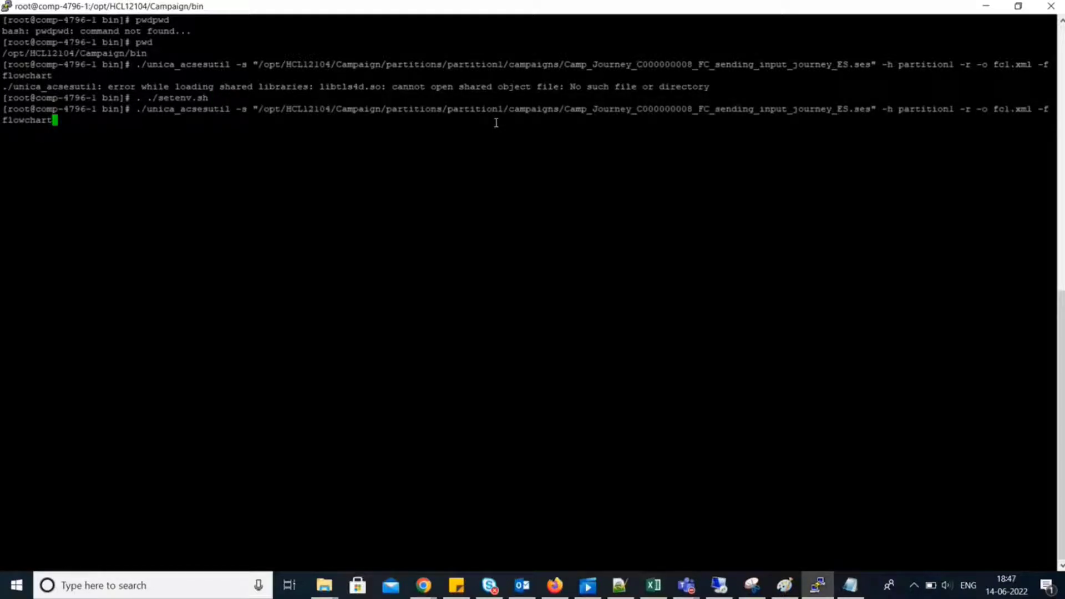
key(Return)
text(as)
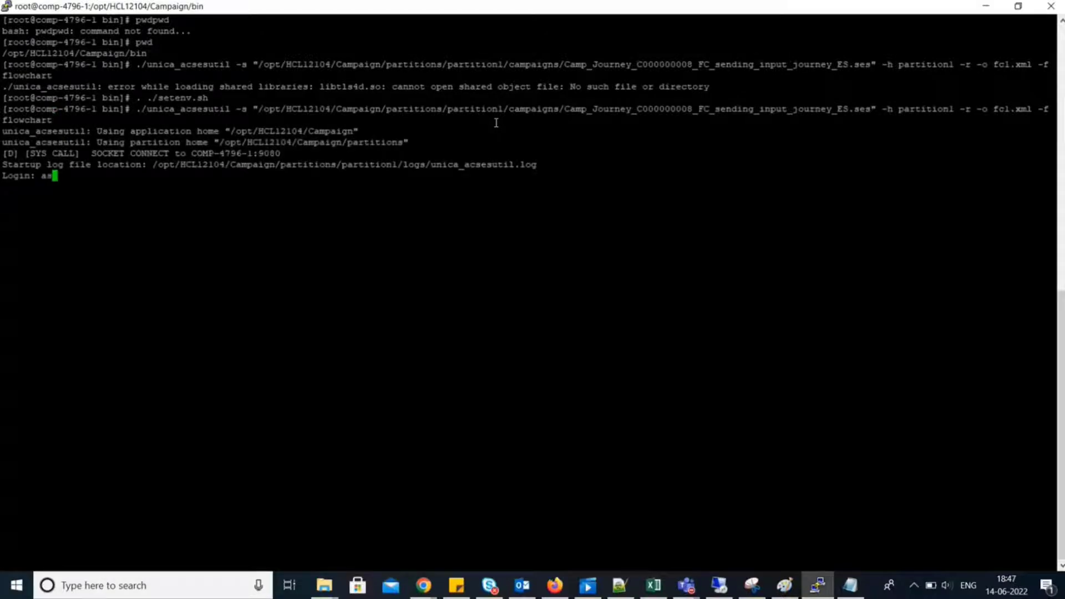
text(m_admin)
key(Return)
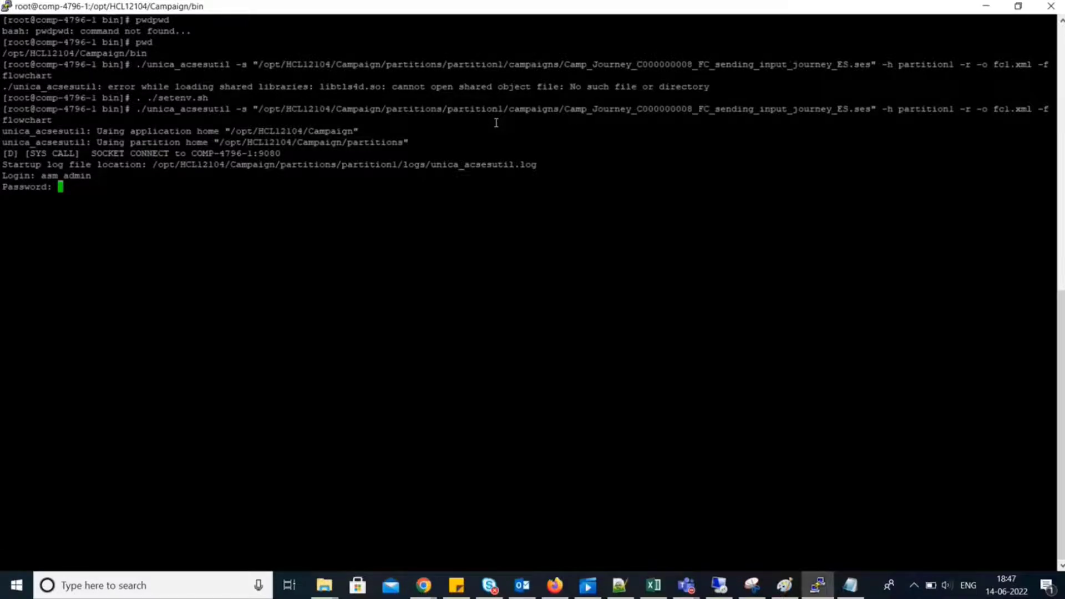
key(Return)
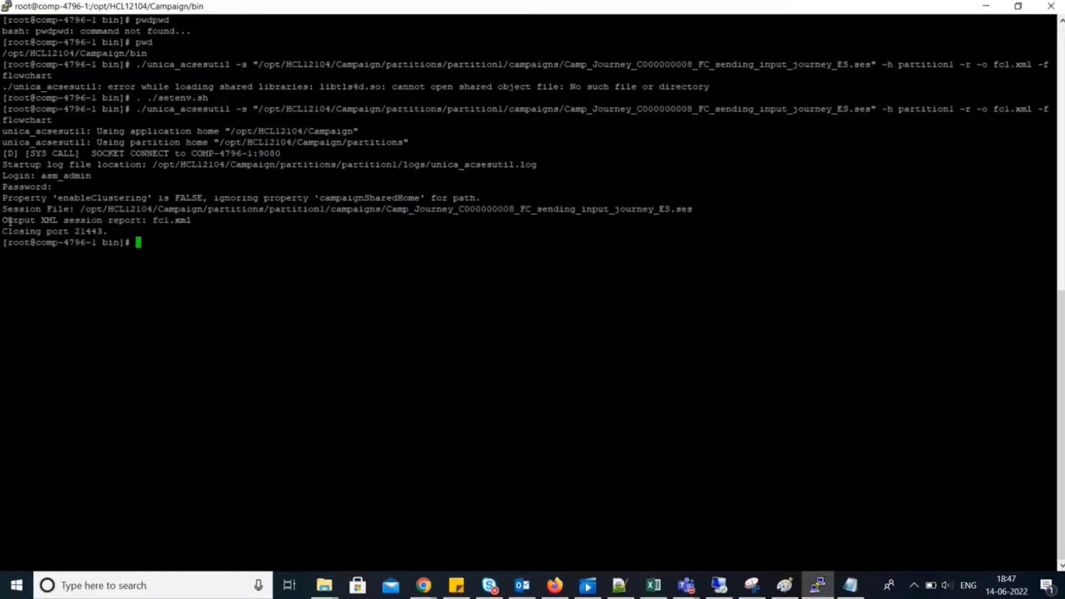
Step: Highlight the fc1.xml output report line, then enter ls -lrt to list the files
drag(2, 220, 197, 220)
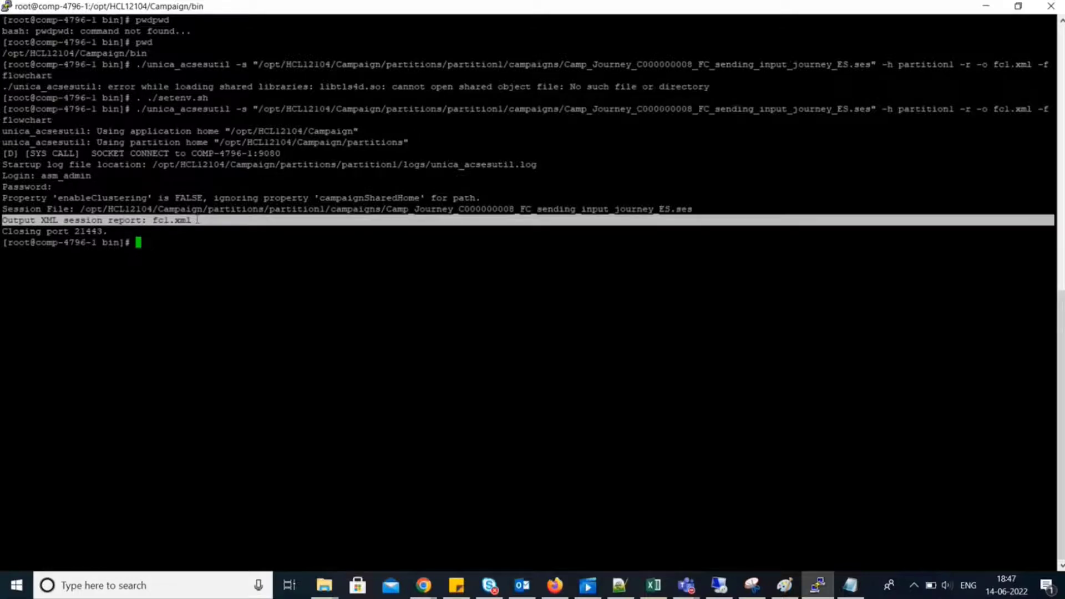
click(178, 247)
text(ls -lrt)
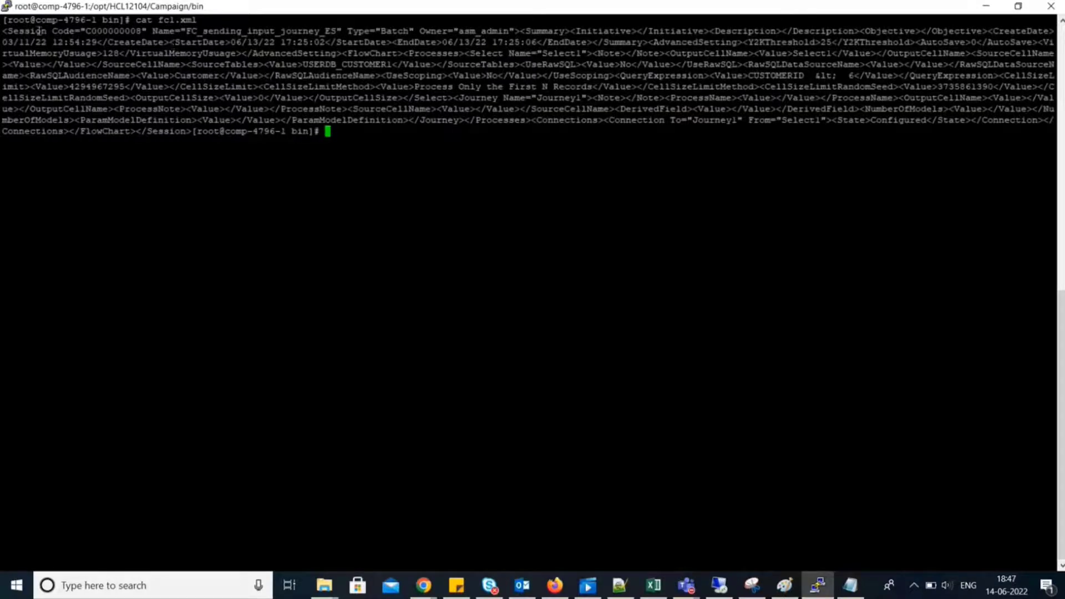
Step: Highlight the report's session code, Batch type, Processes, Select1 and USERDB_CUSTOMER1 source table
drag(88, 31, 322, 33)
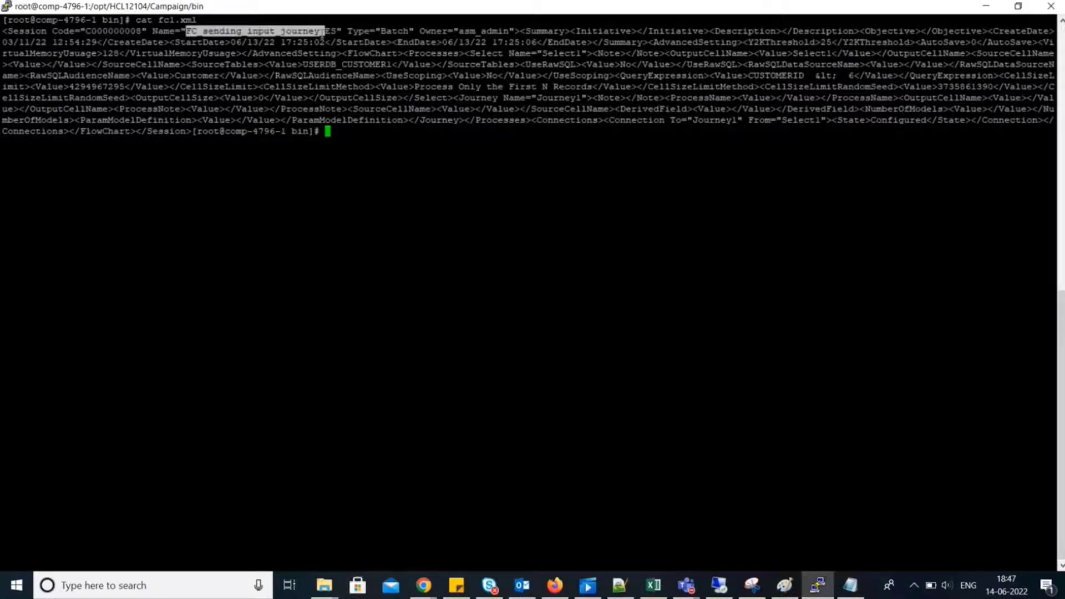
double_click(390, 32)
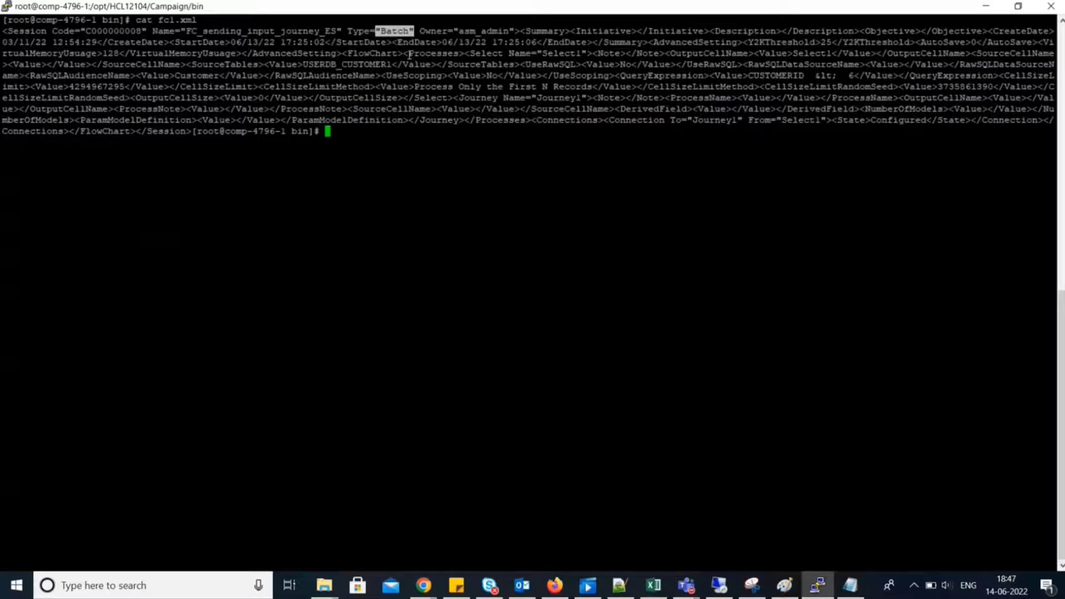
drag(405, 53, 469, 54)
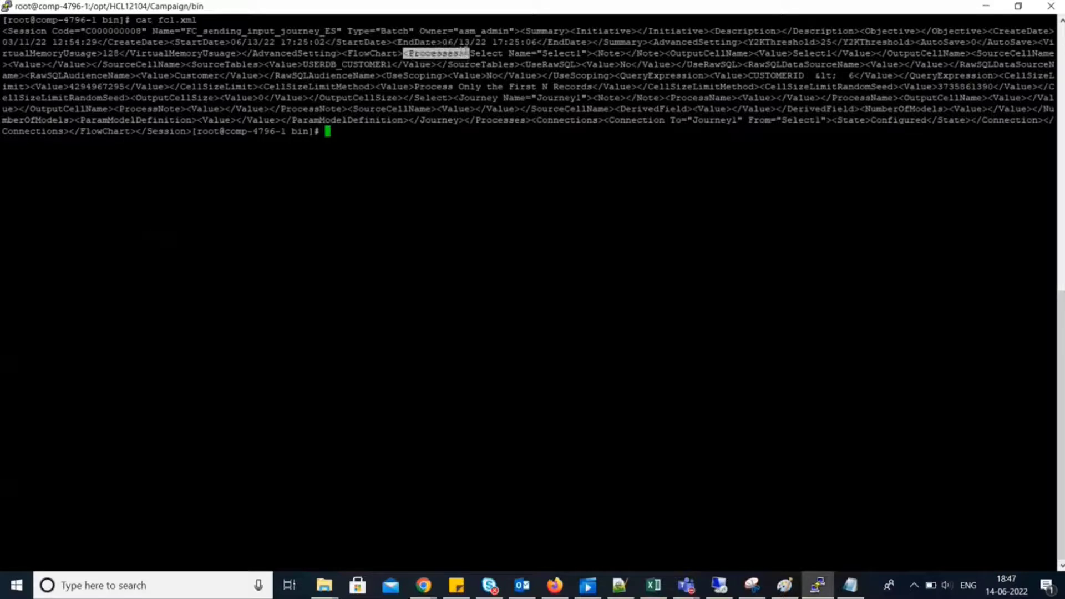
double_click(561, 54)
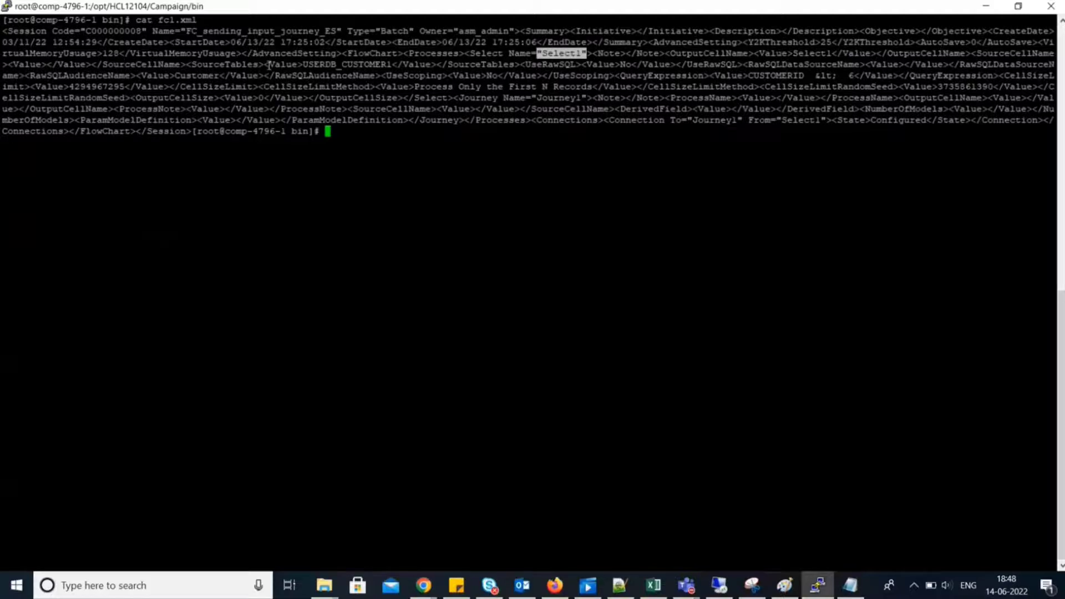
drag(192, 65, 392, 64)
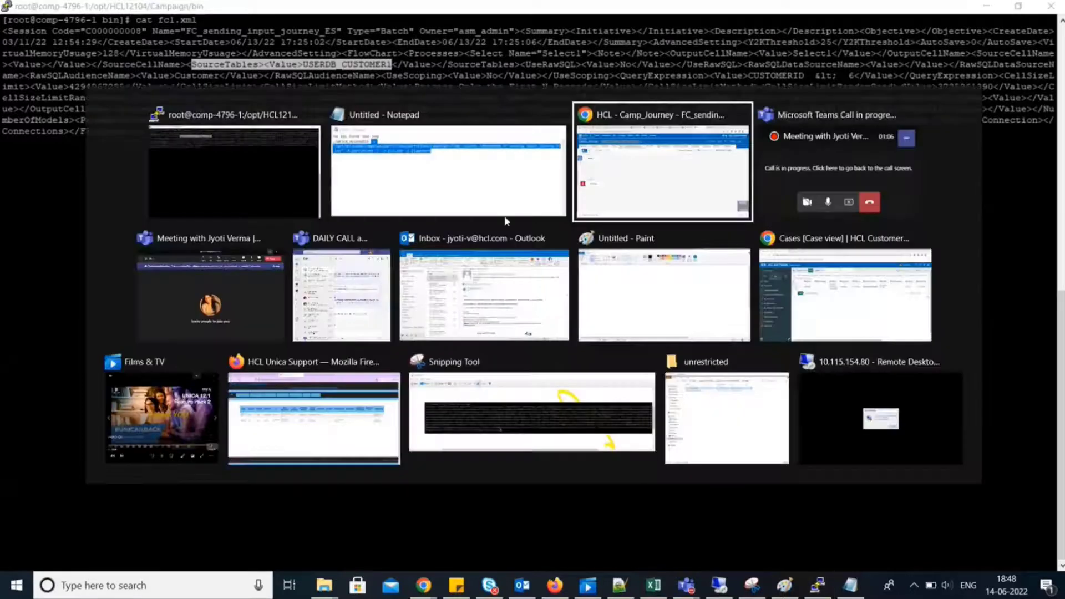
Step: Open Select1's configuration in the browser to check its CUSTOMERID < 6 criterion, then return to PuTTY
key(alt+Tab)
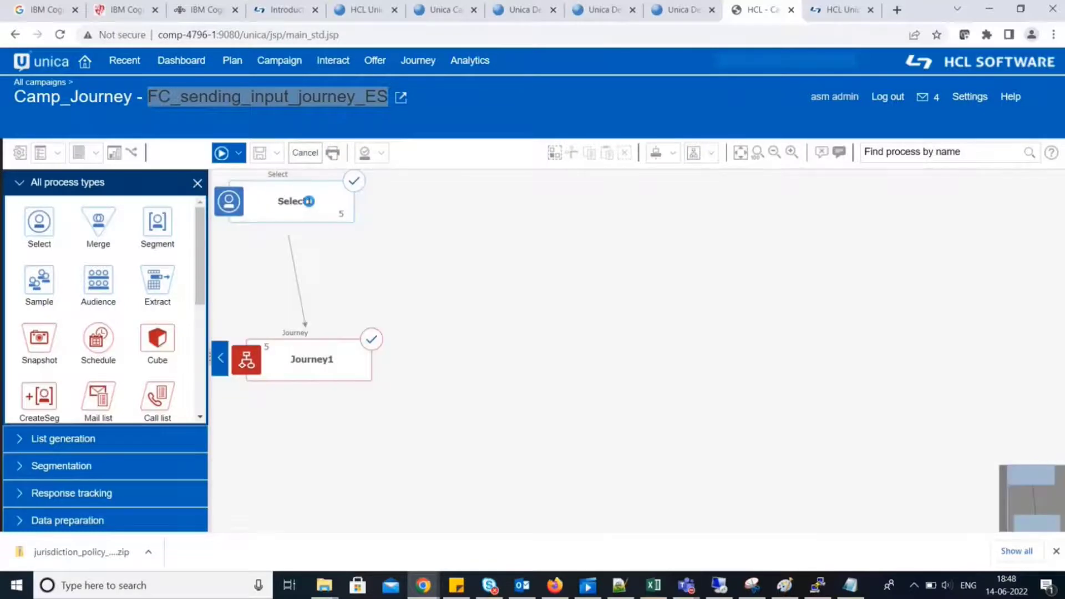
double_click(306, 201)
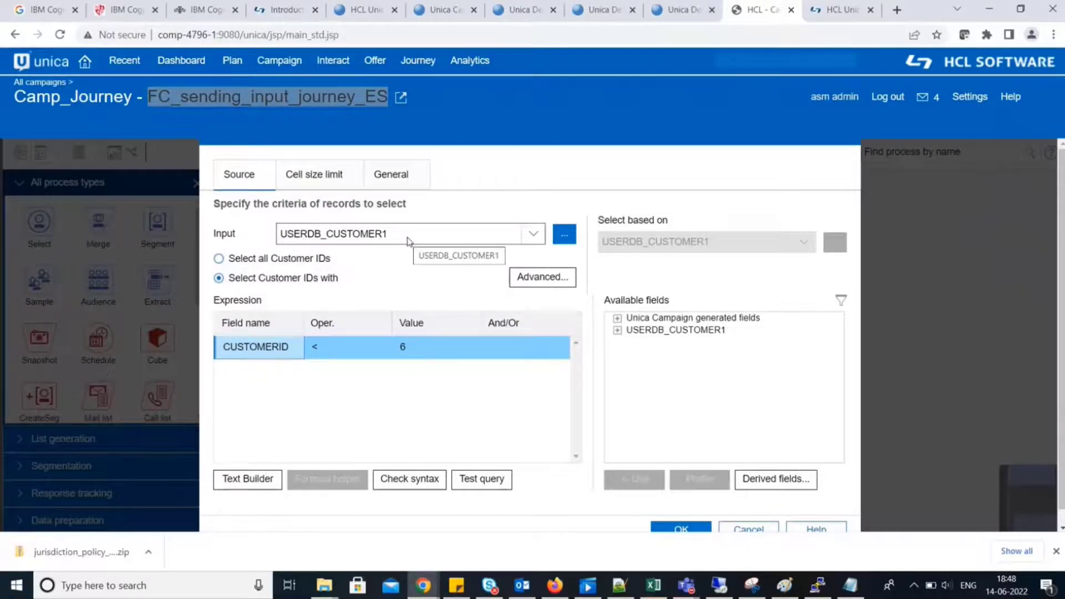
key(alt+Tab)
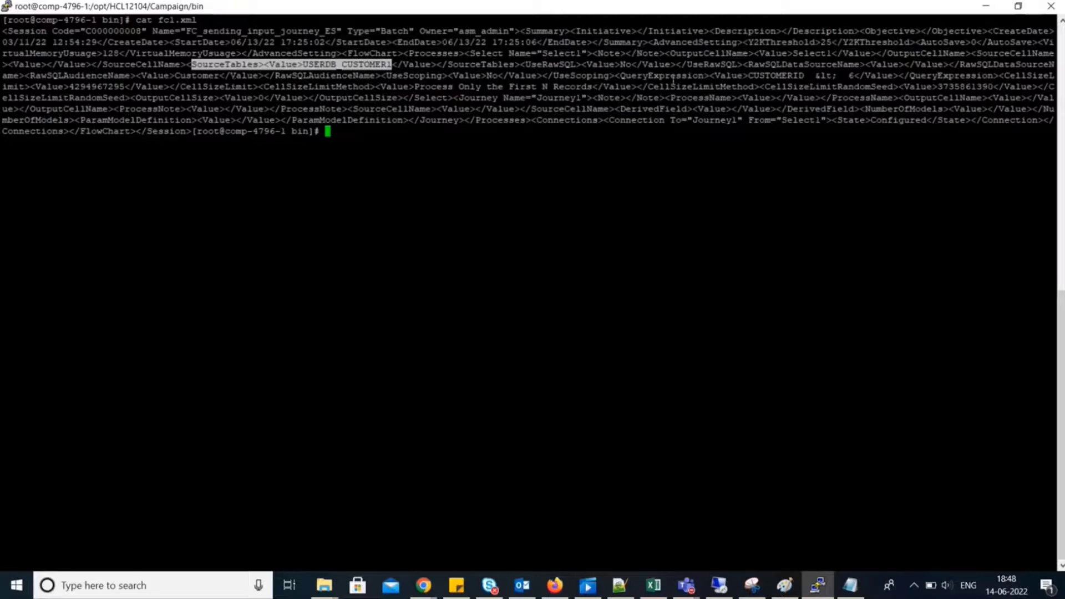
Step: Highlight the CUSTOMERID < 6 query expression in the report, then return to the Select1 dialog
drag(615, 75, 859, 75)
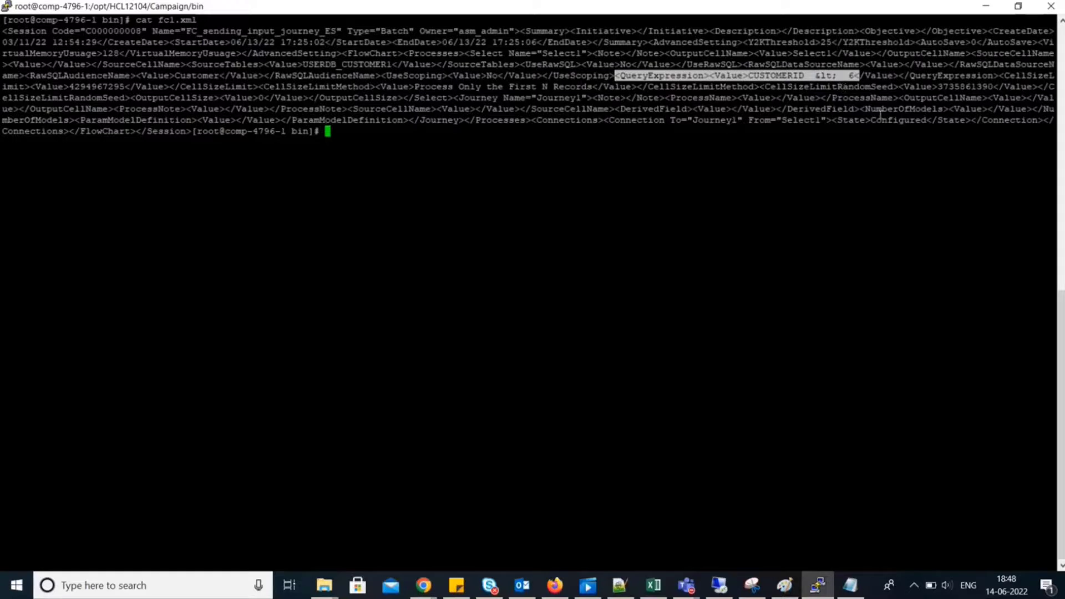
key(alt+Tab)
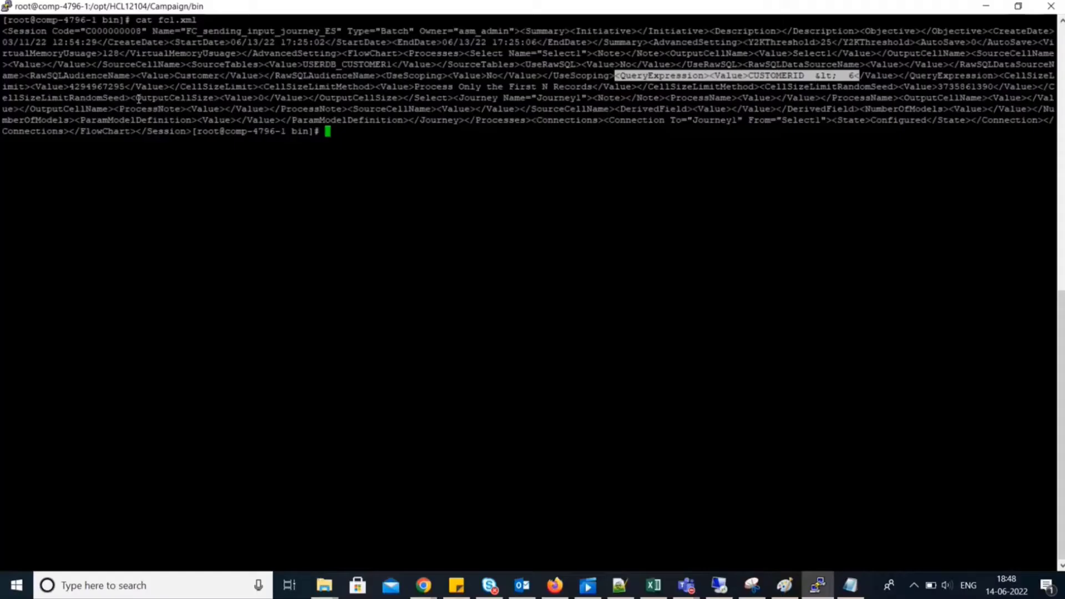
Step: Highlight Select1's OutputCellSize value of 0 in the fc1.xml output
drag(139, 99, 400, 97)
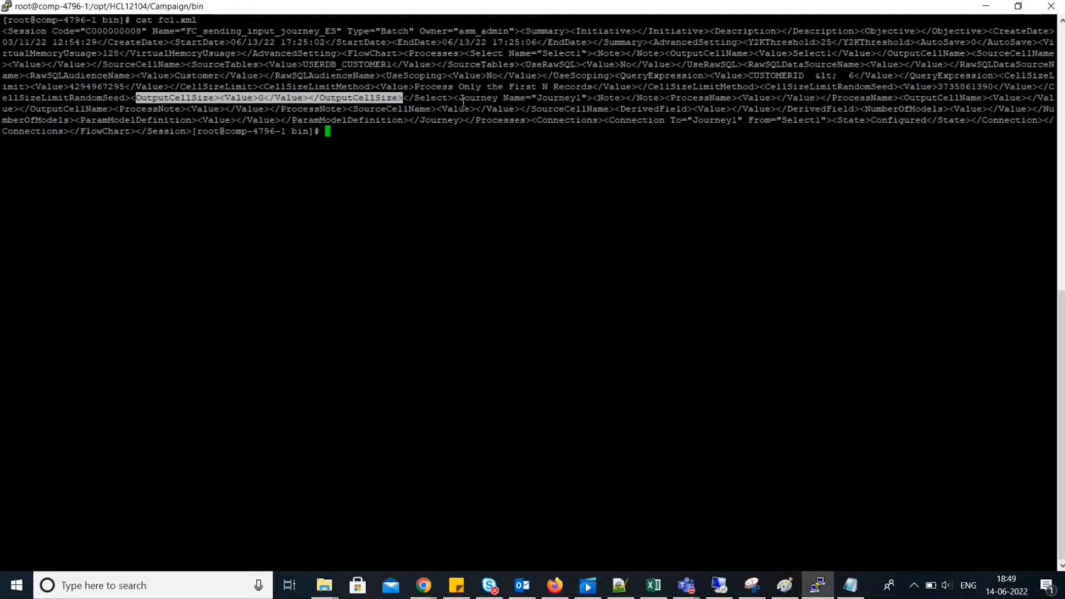
Step: Highlight the Journey1 process in the report, then return to the Select1 dialog in the browser
double_click(567, 97)
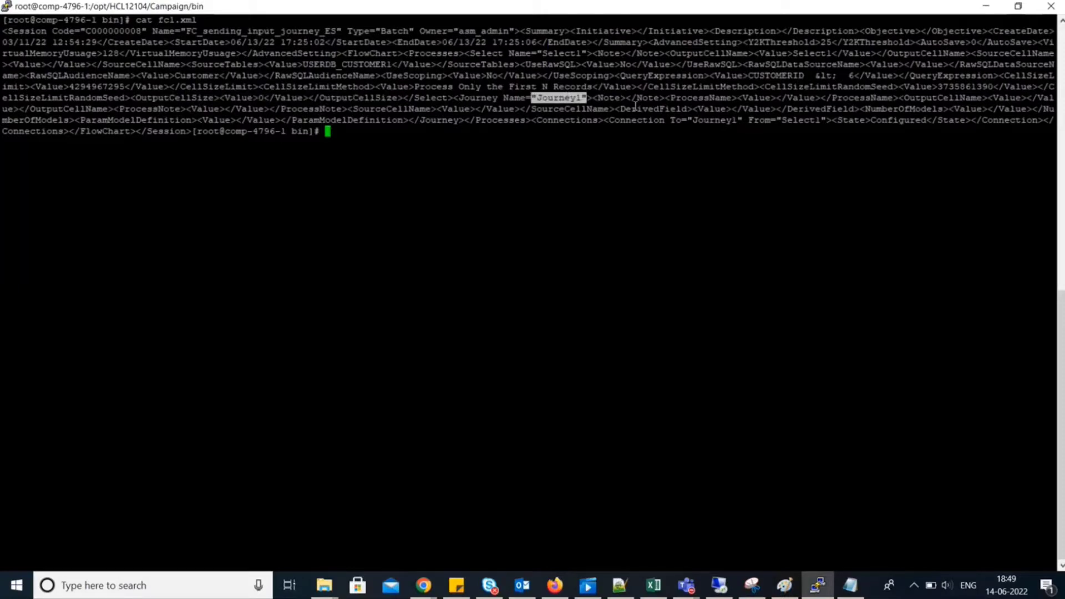
click(402, 182)
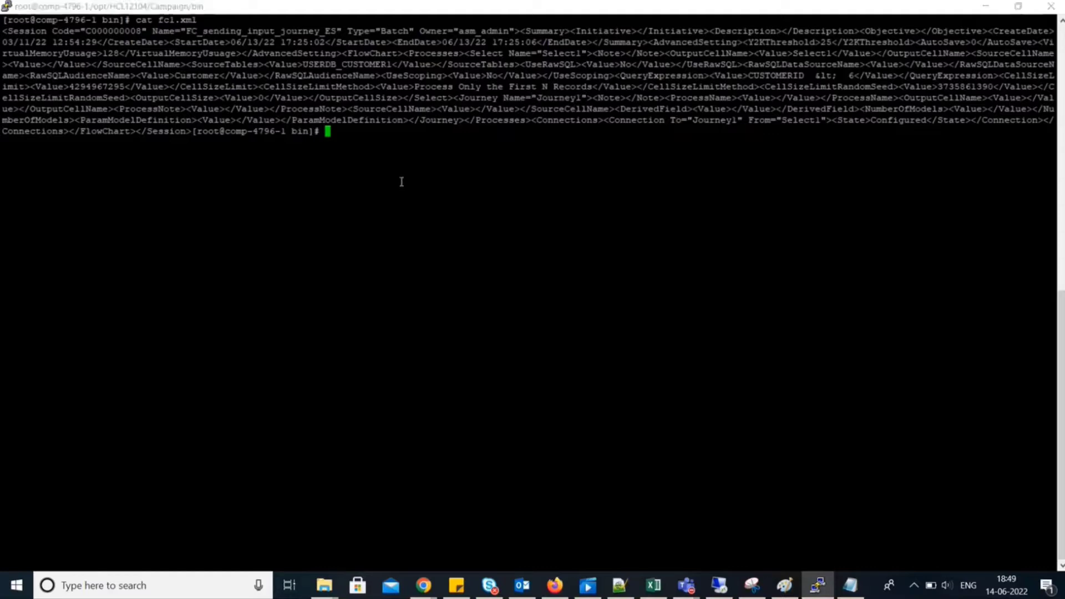
key(alt+Tab)
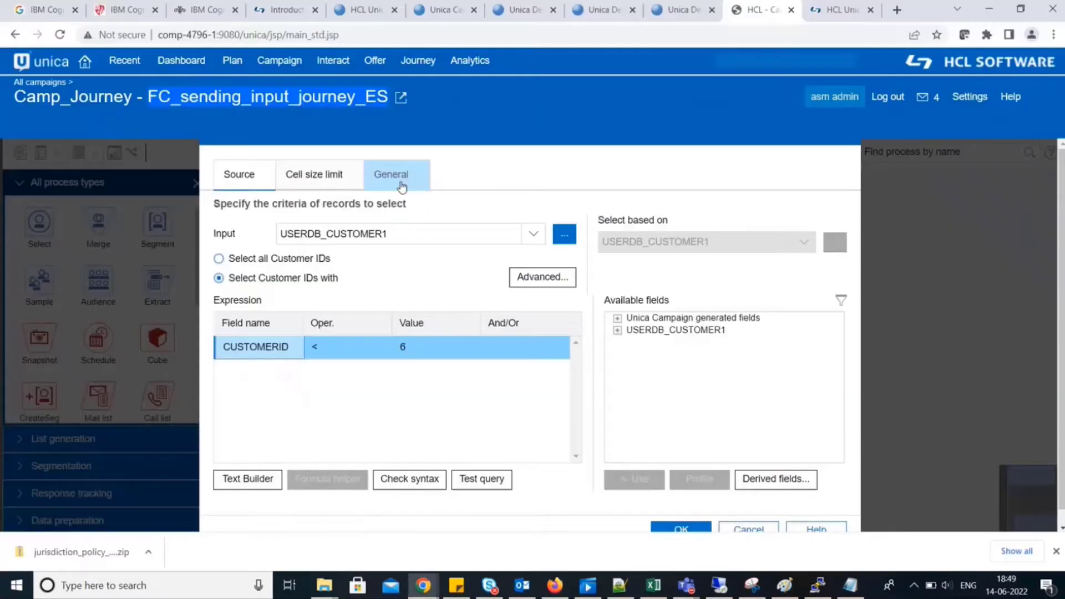